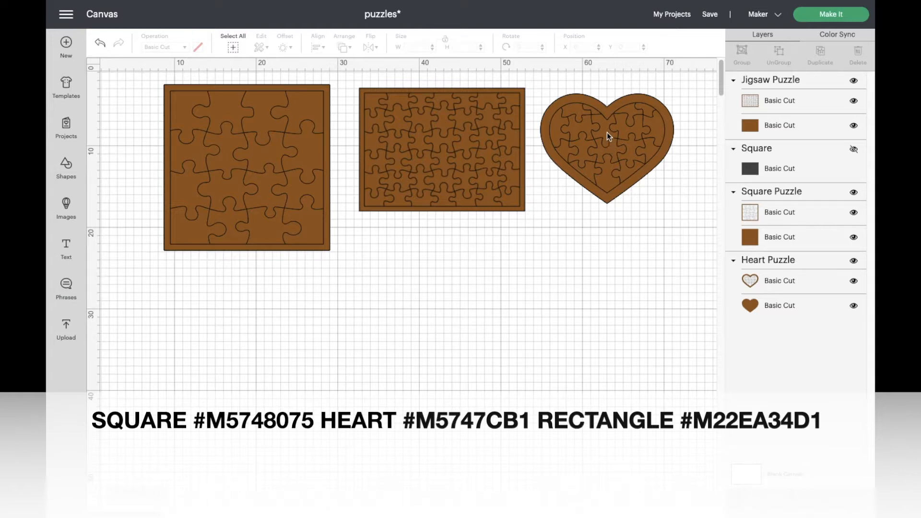
click(433, 189)
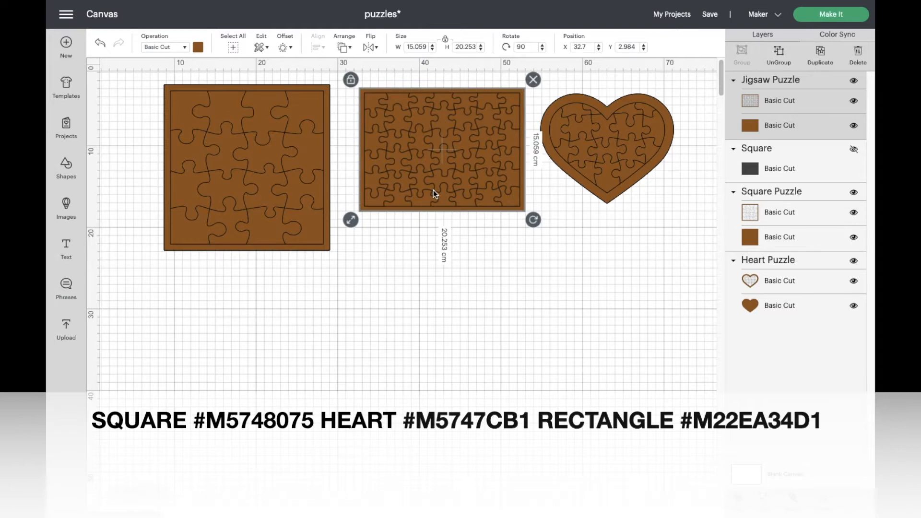
click(292, 191)
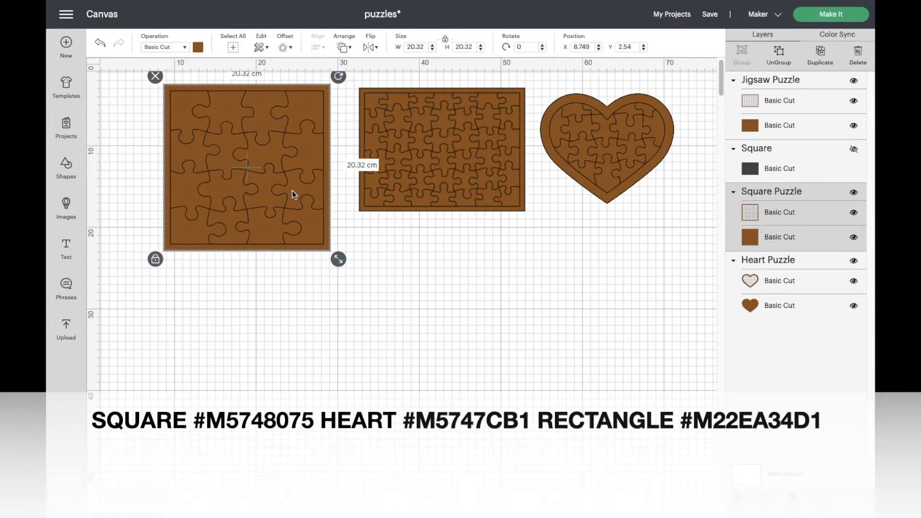
Search the image library for "jigsaw puzzle" and view the details of the brown rectangular puzzle image.
click(66, 209)
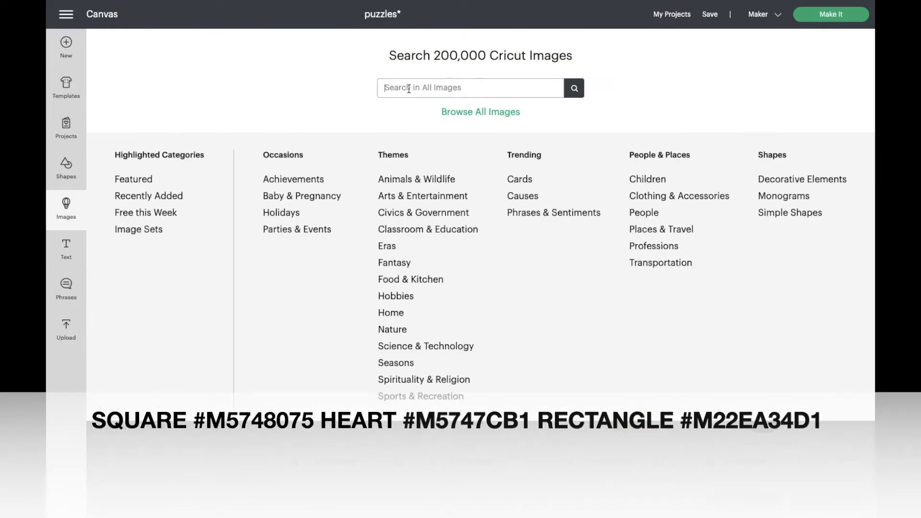
text(jigsaw puzzle)
key(Return)
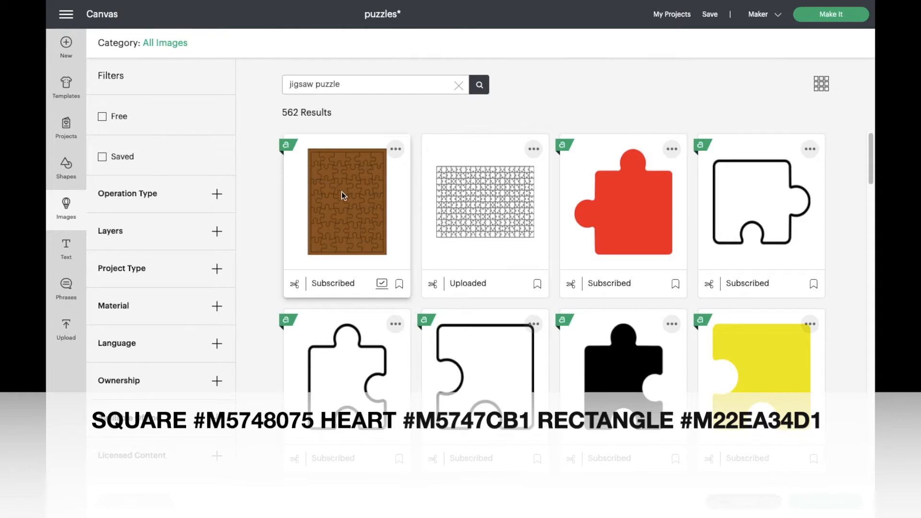
click(336, 203)
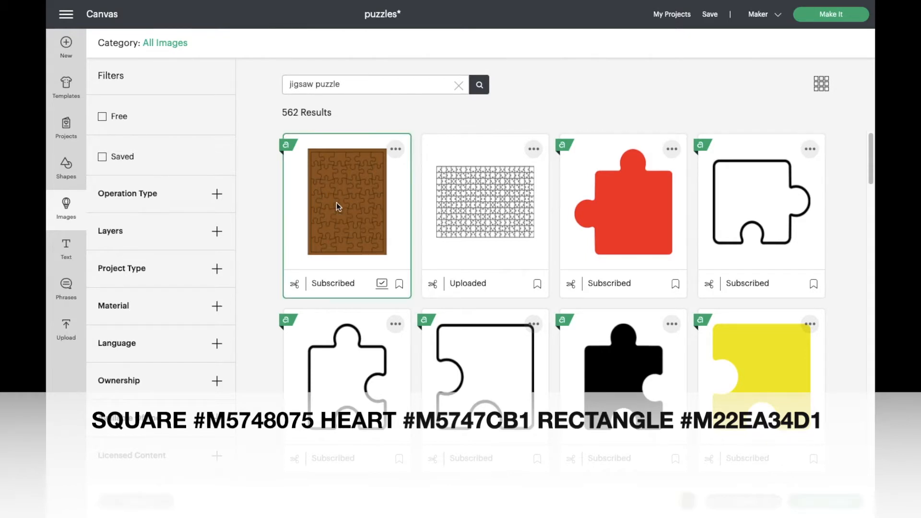
click(395, 150)
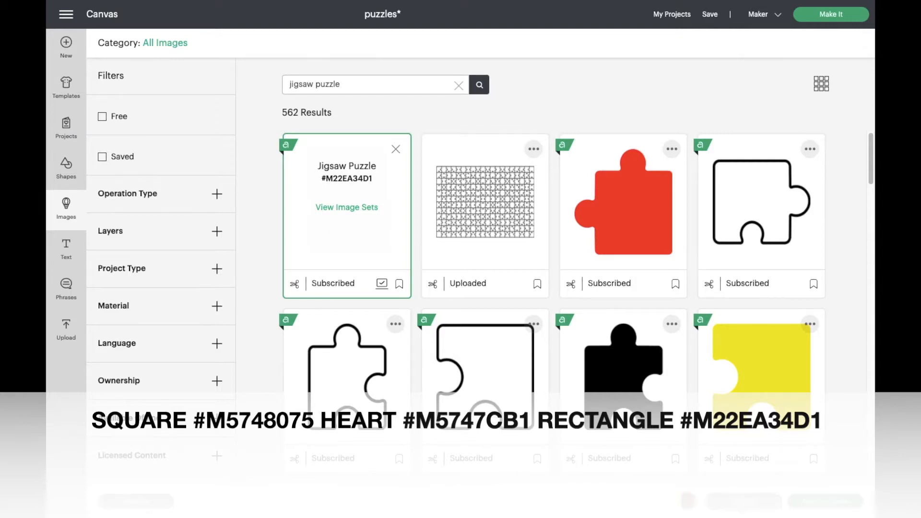
click(825, 501)
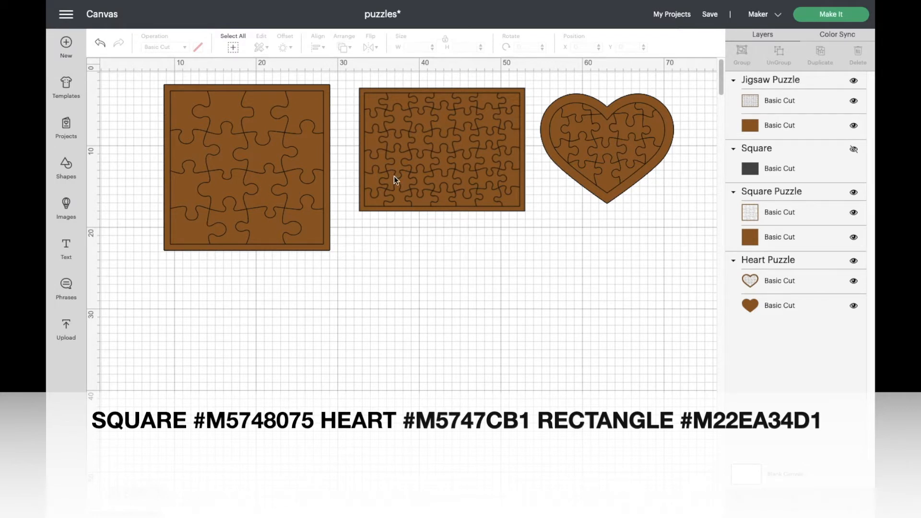
Hide the rectangular Jigsaw Puzzle and the Heart Puzzle, and move the Square Puzzle to about X 22.4, Y 10 cm.
click(454, 169)
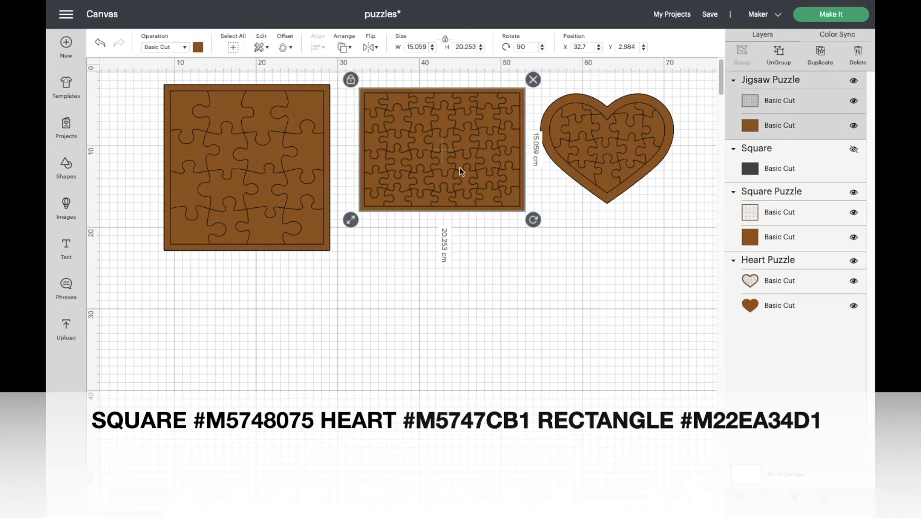
click(852, 83)
click(645, 142)
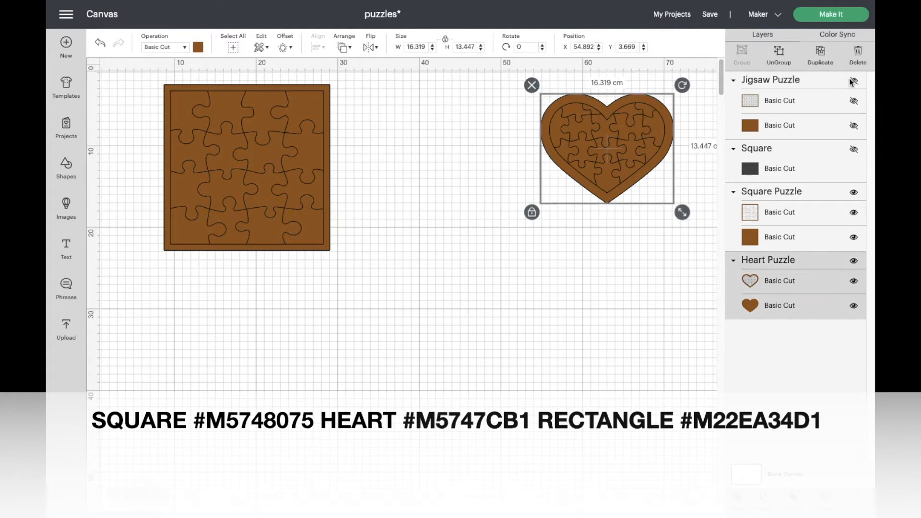
click(853, 260)
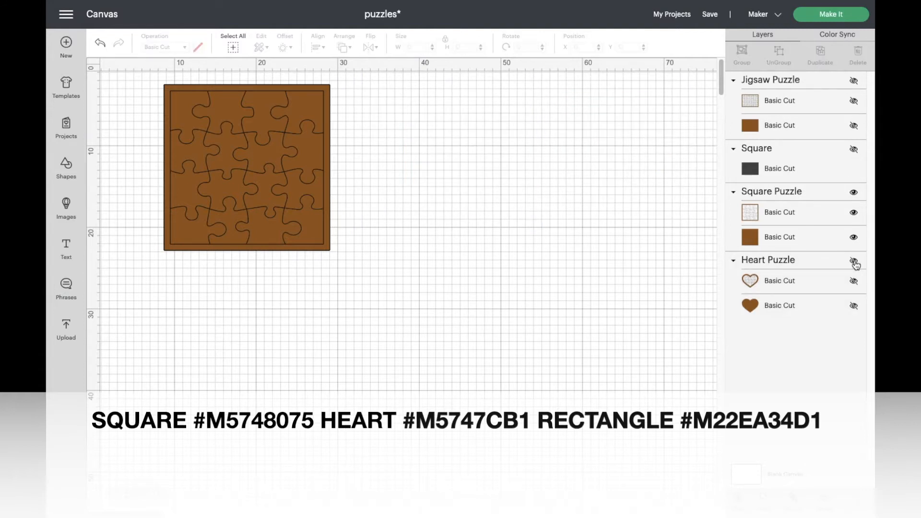
drag(248, 166, 361, 231)
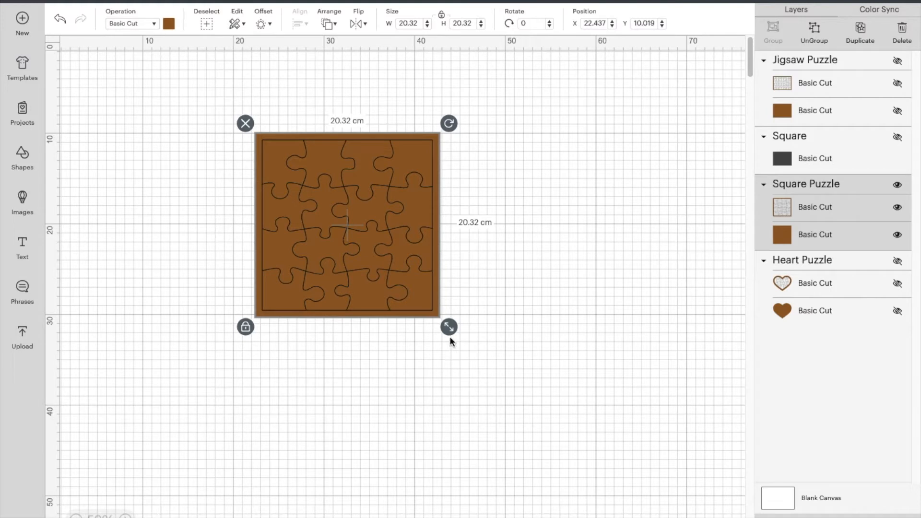
Try resizing and shifting the square puzzle freehand, and undo both changes.
drag(449, 330, 399, 280)
drag(379, 247, 374, 247)
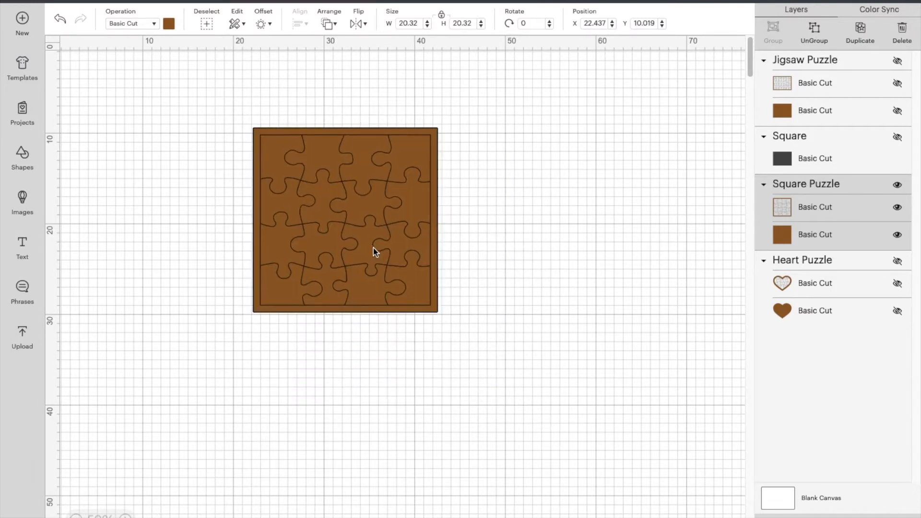
click(60, 19)
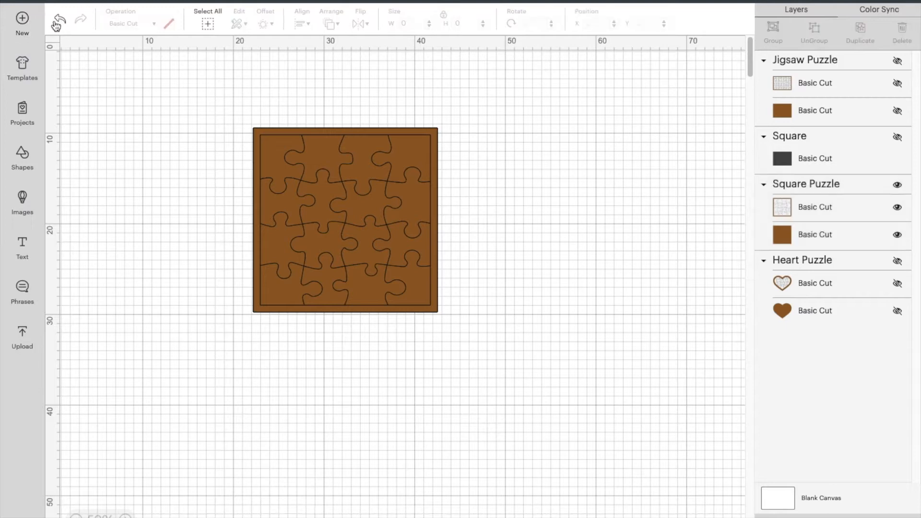
click(59, 19)
Set the square puzzle's width to 23 cm with its proportions locked.
click(334, 237)
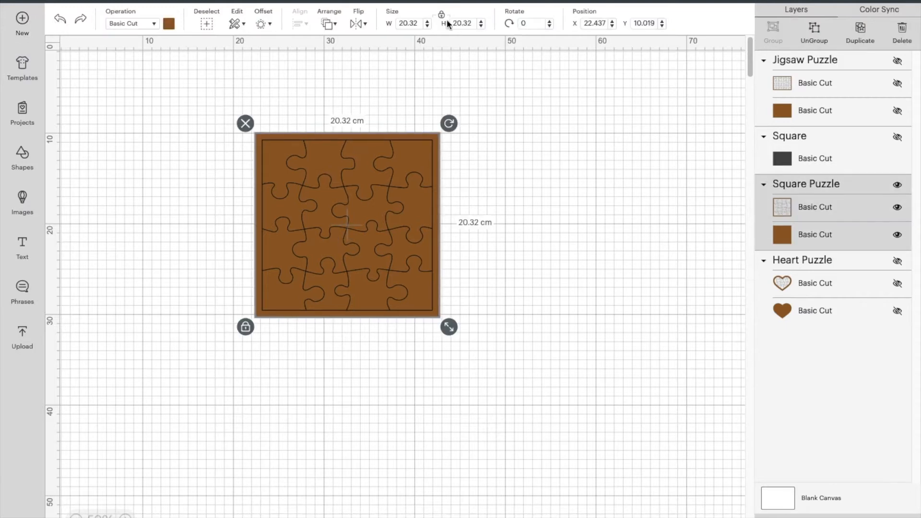
click(418, 22)
key(BackSpace)
key(BackSpace)
key(BackSpace)
text(3)
key(Return)
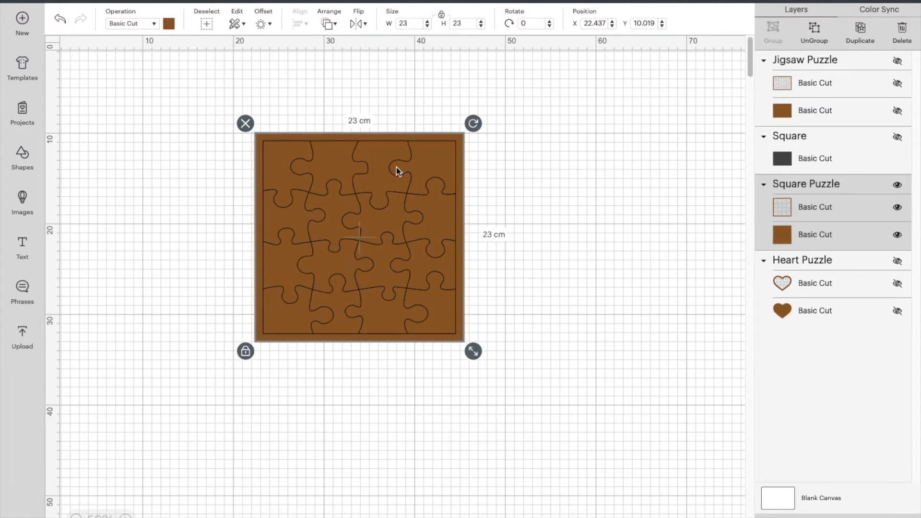
Unlock the square puzzle's proportions and set its height to 20.5 cm.
click(442, 15)
click(463, 23)
key(BackSpace)
key(BackSpace)
click(416, 25)
key(Tab)
text(20.5)
key(Return)
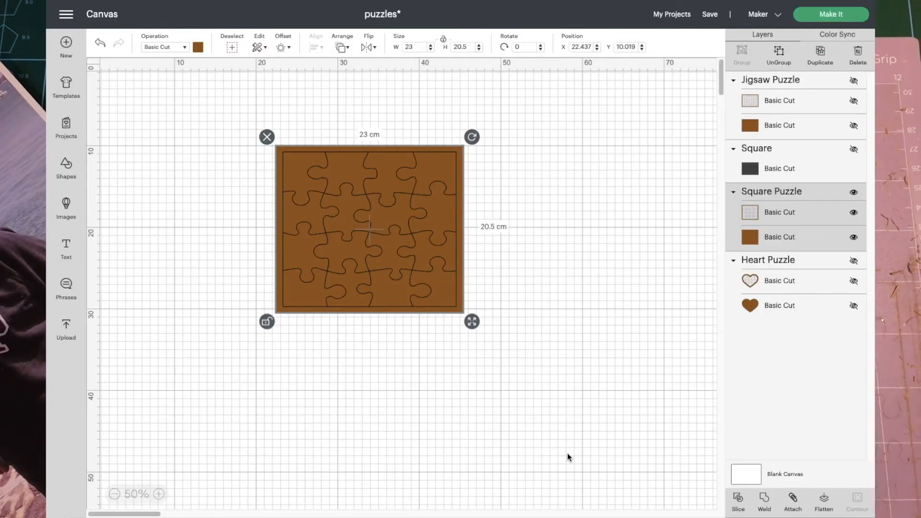
Send the design to mat preparation and display the second mat with the puzzle's cut lines.
click(830, 15)
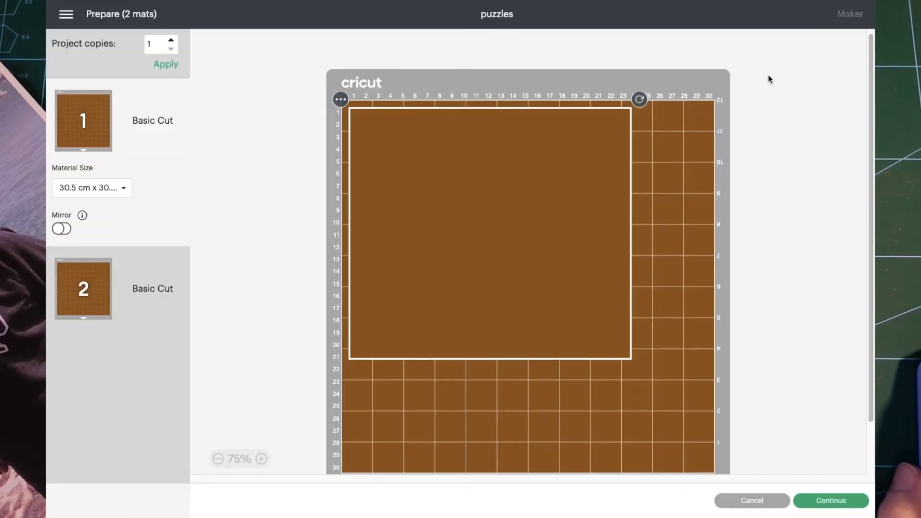
click(83, 292)
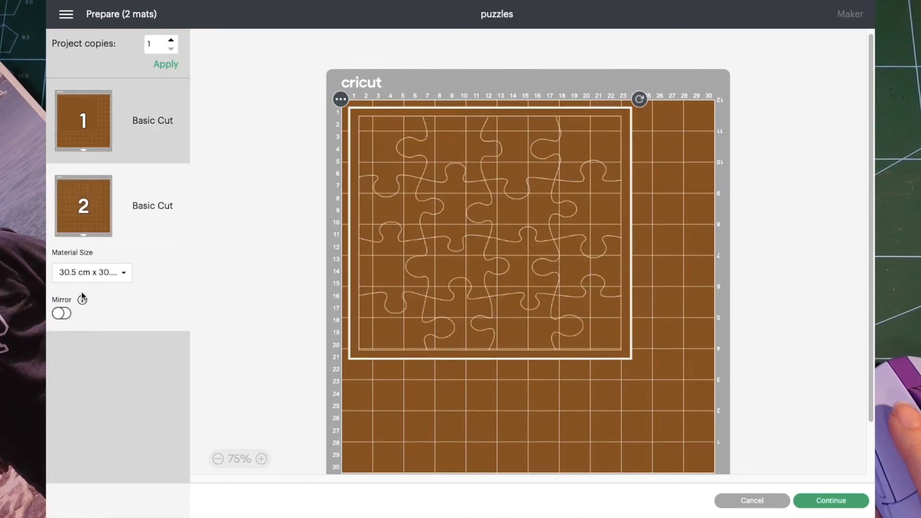